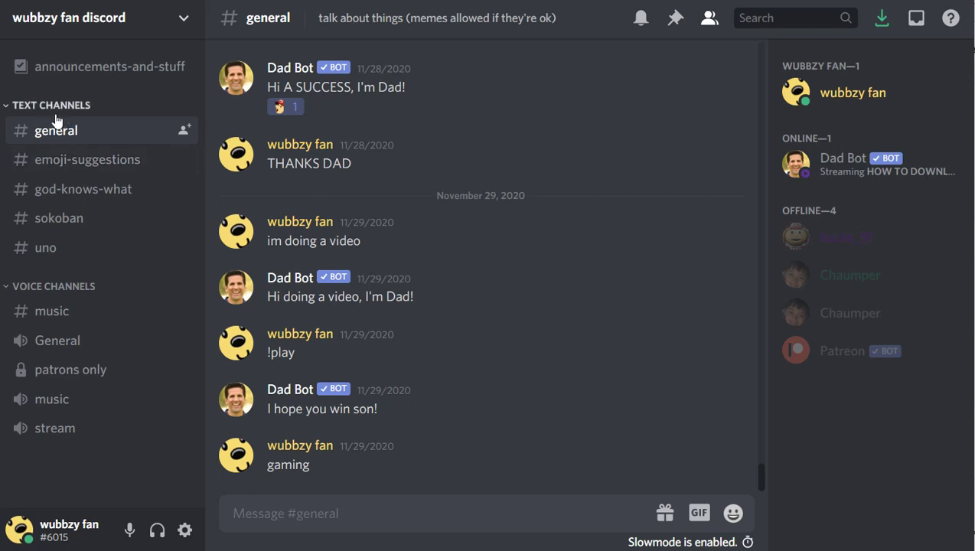
# Step: Browse #emoji-suggestions and #god-knows-what, view a Groovy message's options, then open #sokoban
pyautogui.click(87, 163)
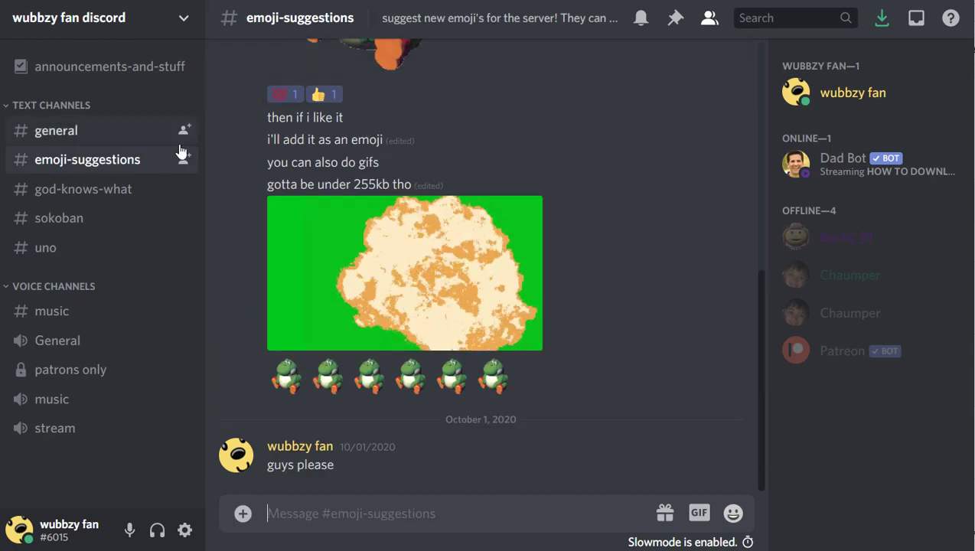
pyautogui.click(86, 188)
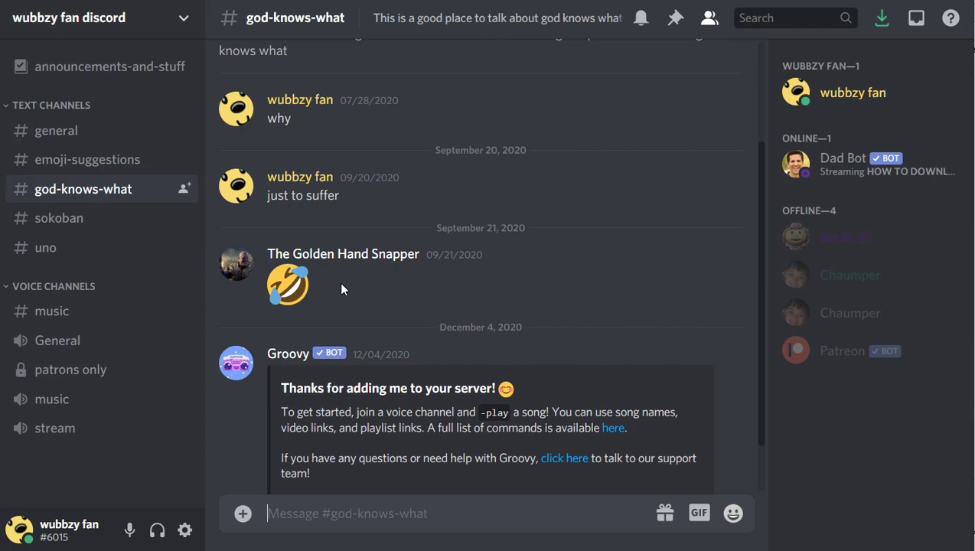
pyautogui.click(729, 276)
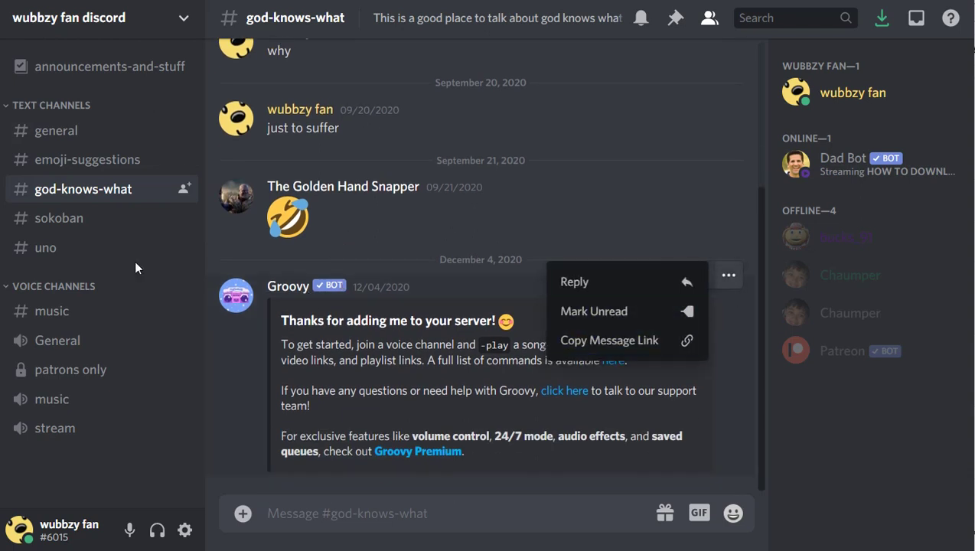
pyautogui.click(100, 217)
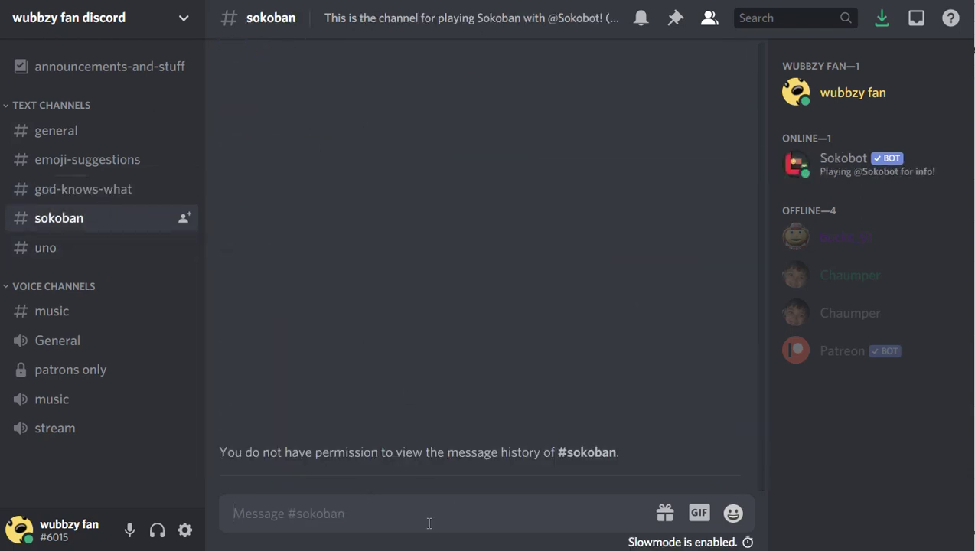
# Step: Send the play command in #sokoban to start a Sokobot Level 3 game
pyautogui.click(384, 523)
pyautogui.write('-play')
pyautogui.press('Return')
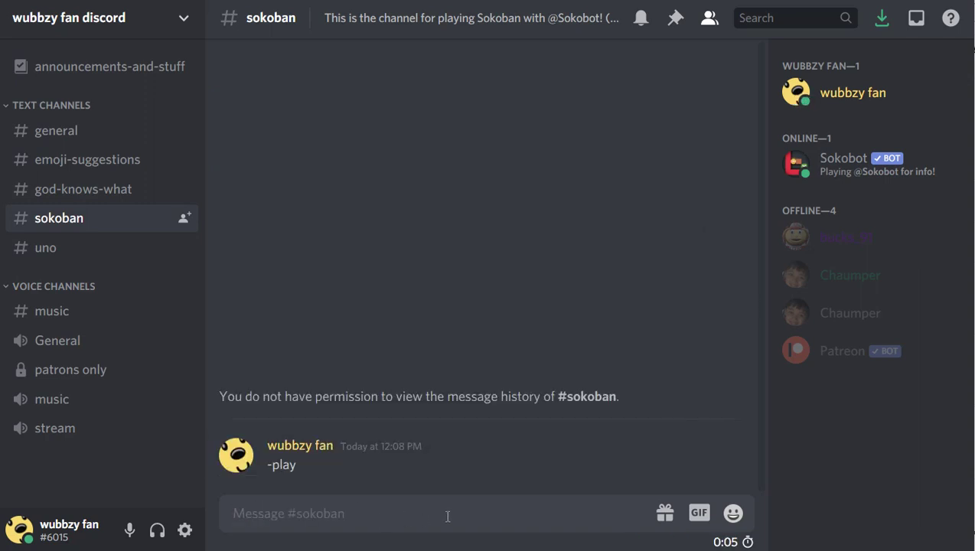
pyautogui.write('!play')
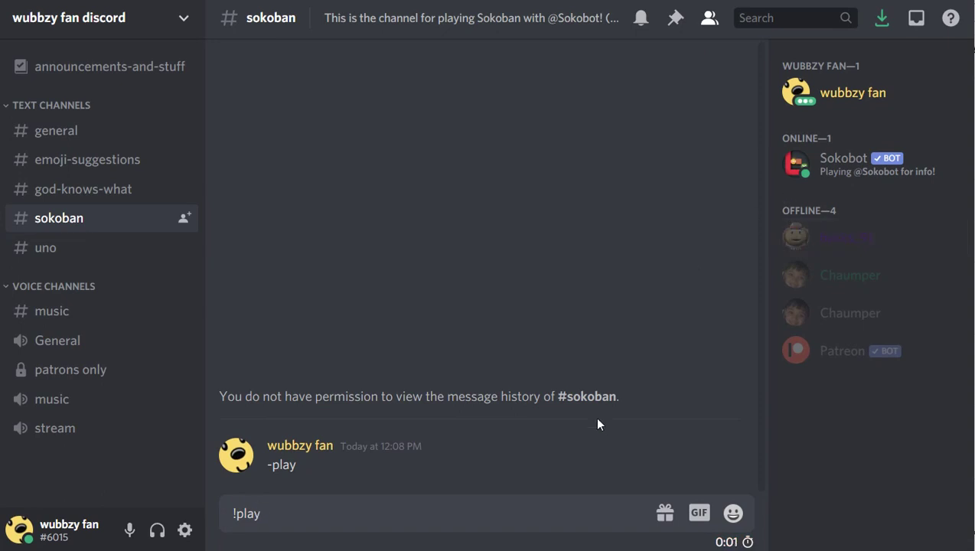
pyautogui.press('Return')
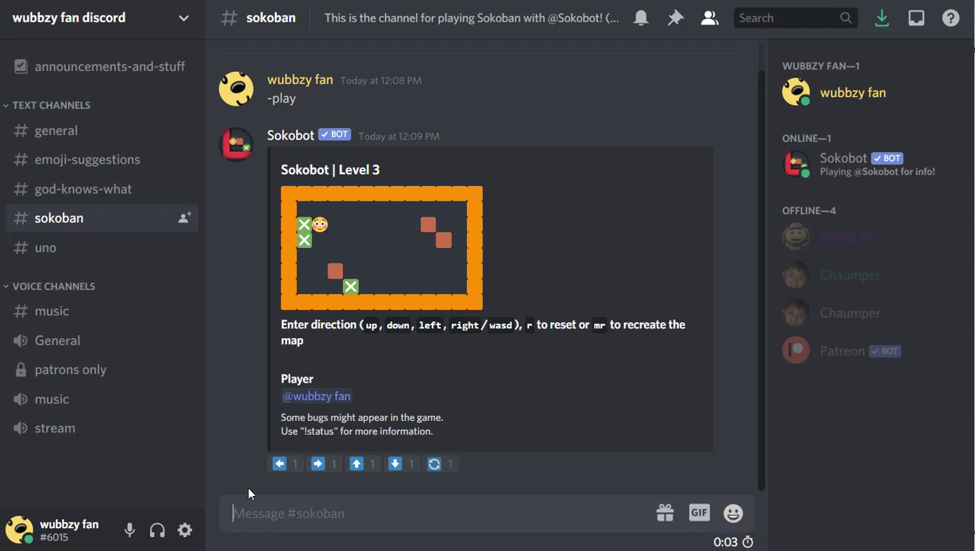
# Step: Make six Sokoban moves with the arrow reactions, then switch to #uno
pyautogui.click(396, 464)
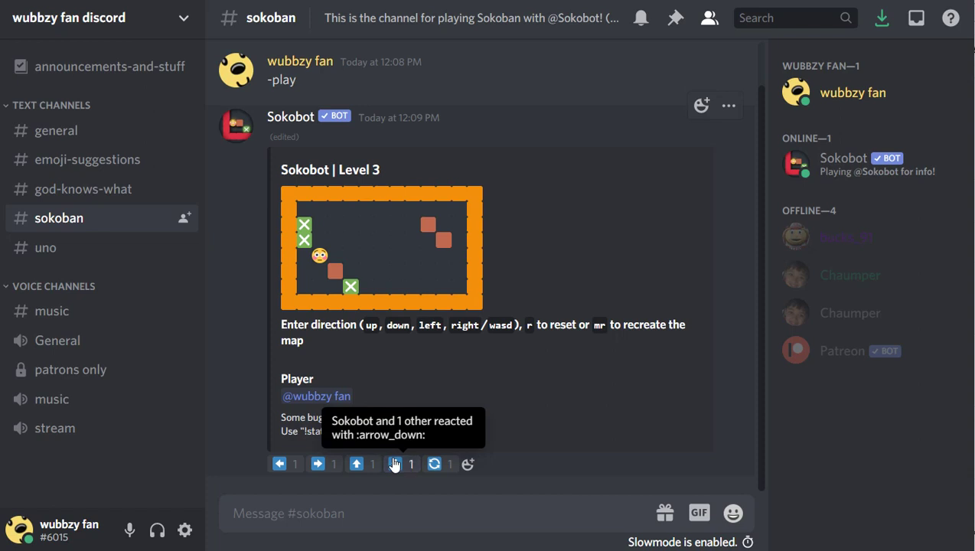
pyautogui.click(396, 464)
pyautogui.click(394, 463)
pyautogui.click(327, 467)
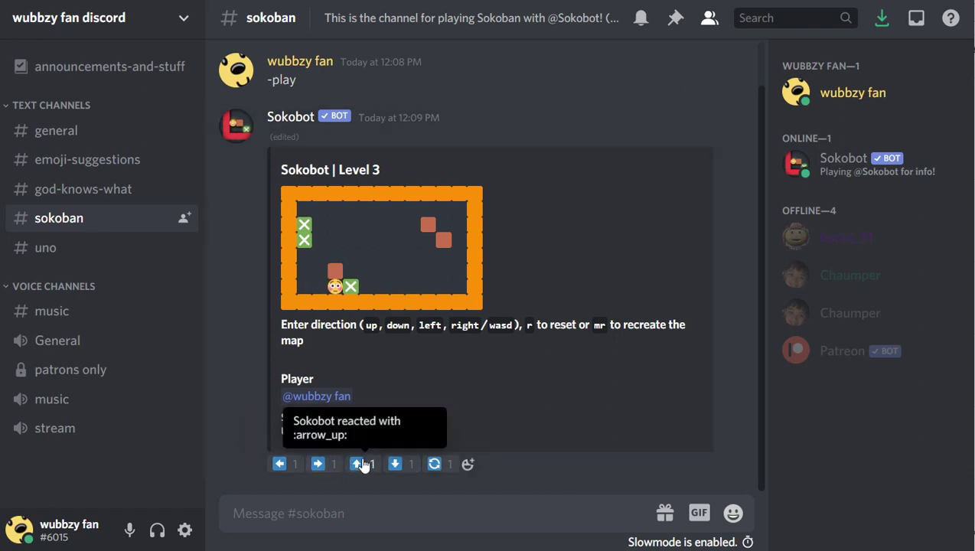
pyautogui.click(363, 465)
pyautogui.click(364, 465)
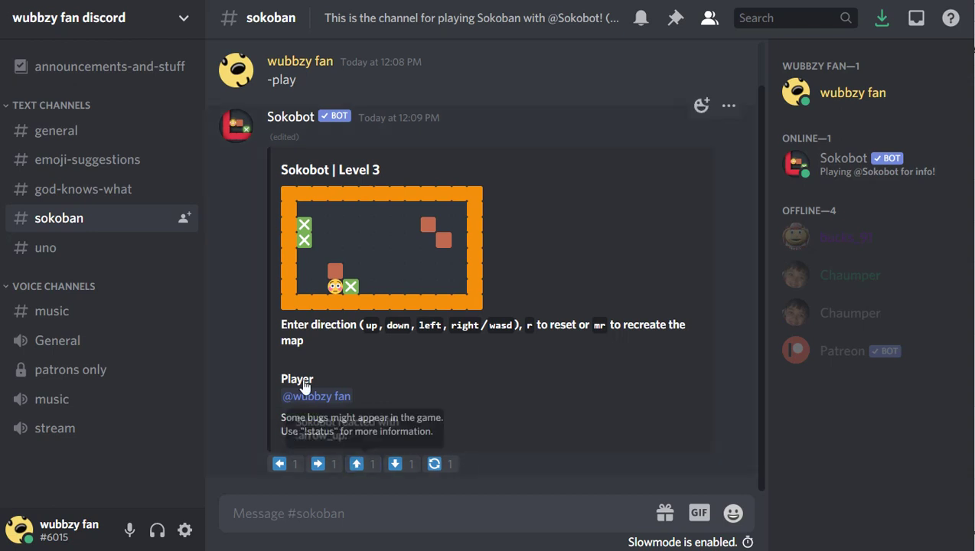
pyautogui.click(127, 254)
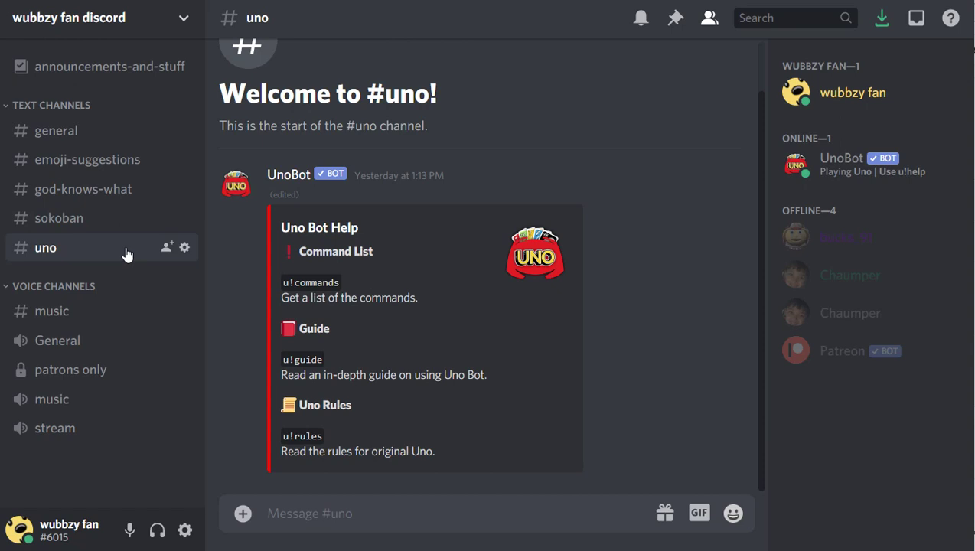
# Step: Join the music voice channel and resend the earlier -play link so Groovy plays Bob-Omb Battlefield
pyautogui.click(92, 311)
pyautogui.click(71, 410)
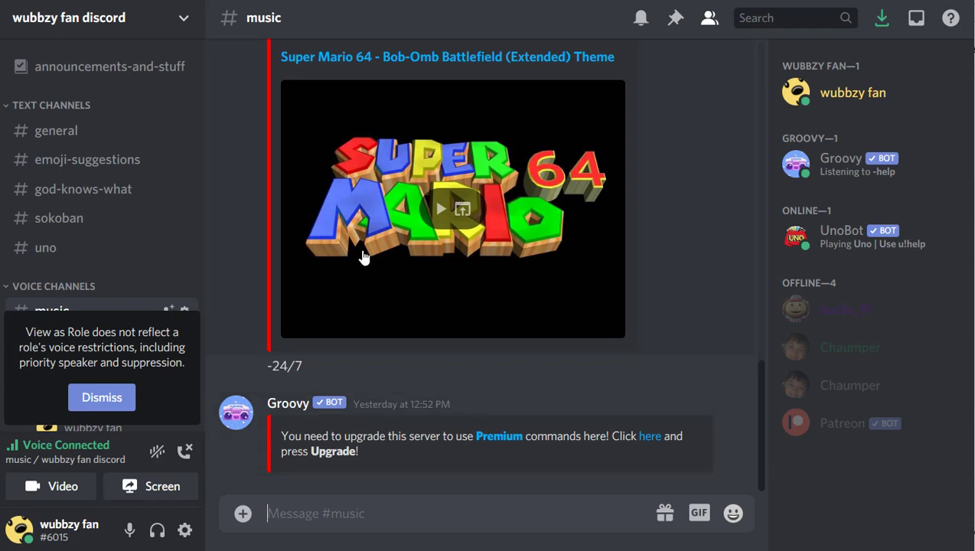
pyautogui.scroll(3, 361, 250)
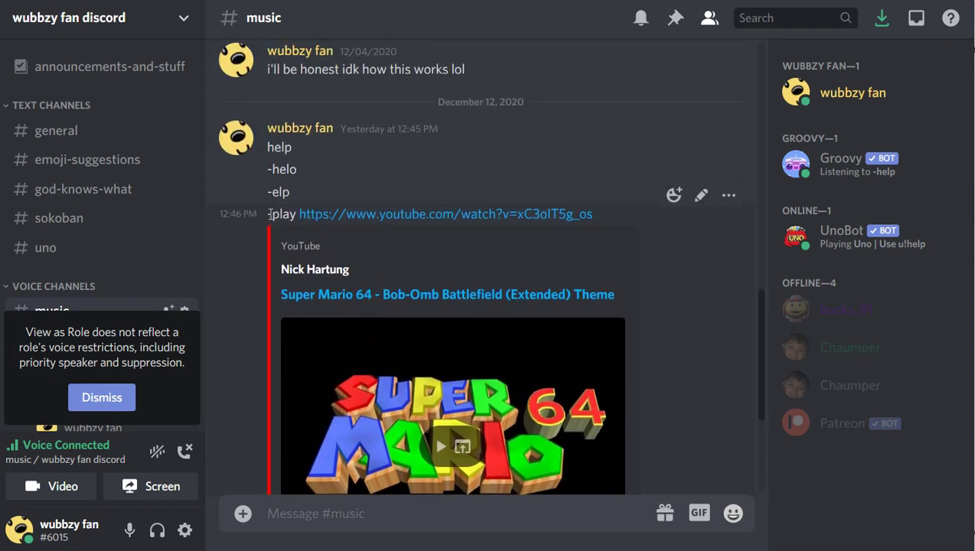
pyautogui.moveTo(269, 215); pyautogui.dragTo(657, 225)
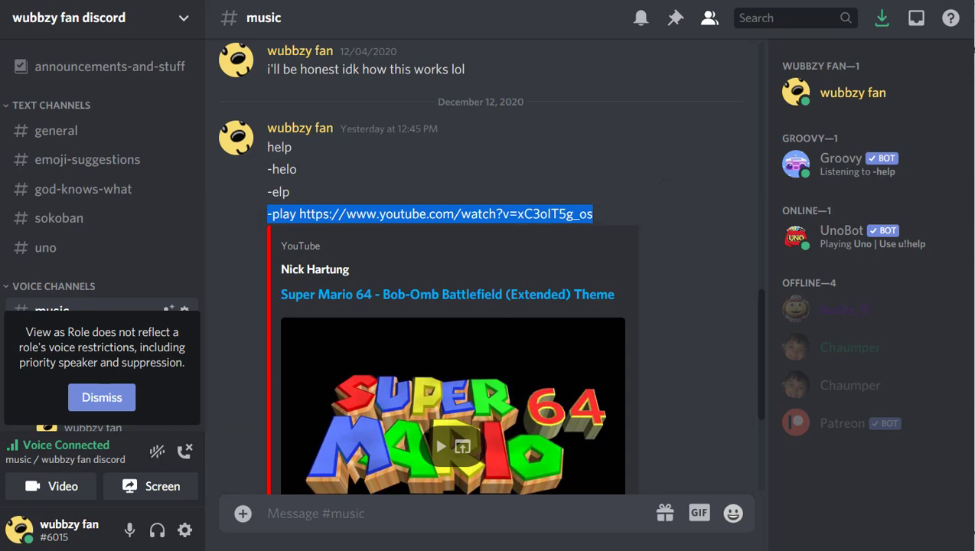
pyautogui.click(98, 400)
pyautogui.click(318, 513)
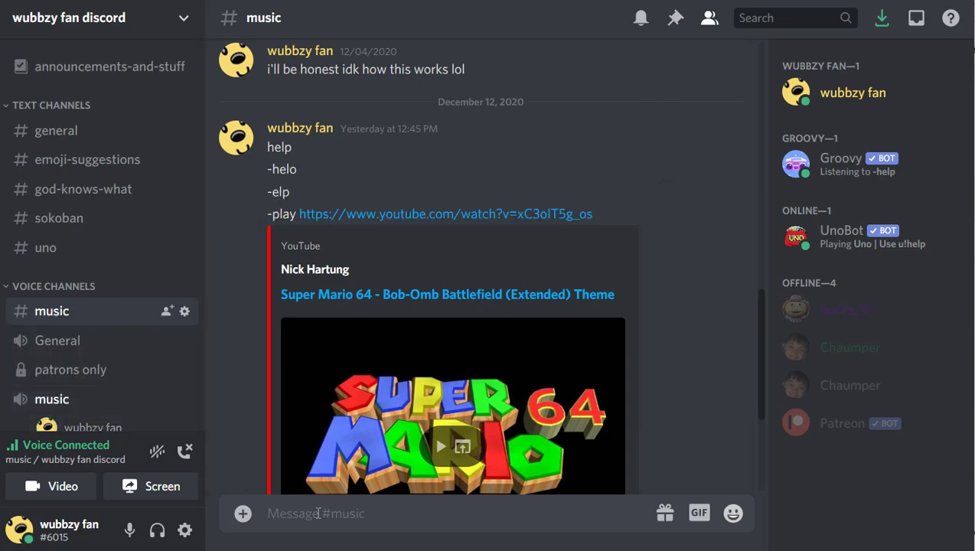
pyautogui.write('-play https://www.youtube.com/watch?v=xC3oIT5g_os')
pyautogui.press('Return')
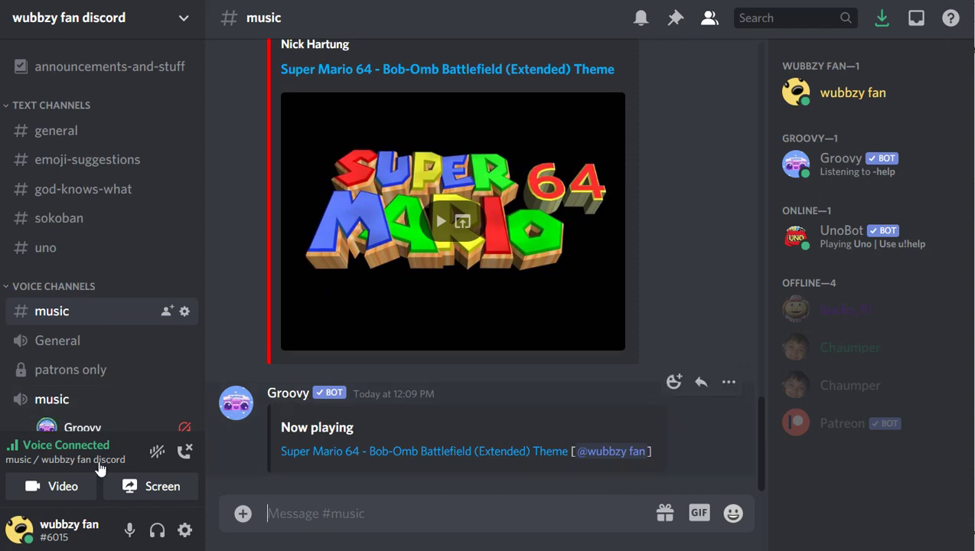
# Step: Leave the music voice channel, briefly join stream and acknowledge Push to Talk, then join General
pyautogui.click(184, 451)
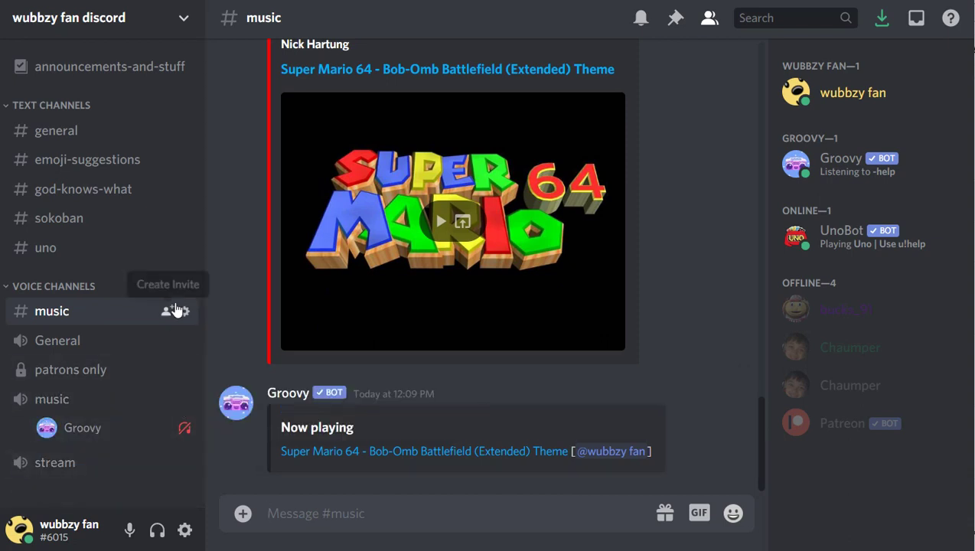
pyautogui.click(97, 459)
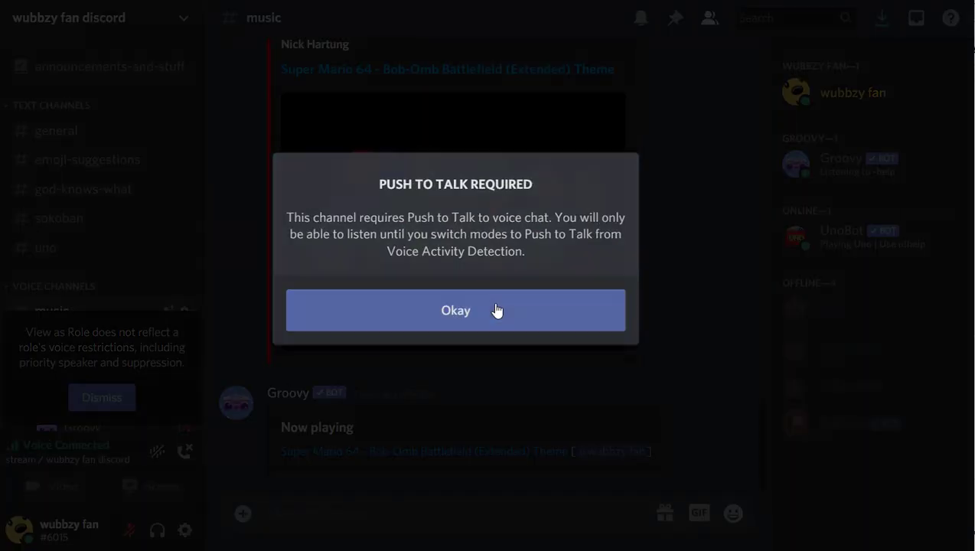
pyautogui.click(496, 310)
pyautogui.click(101, 399)
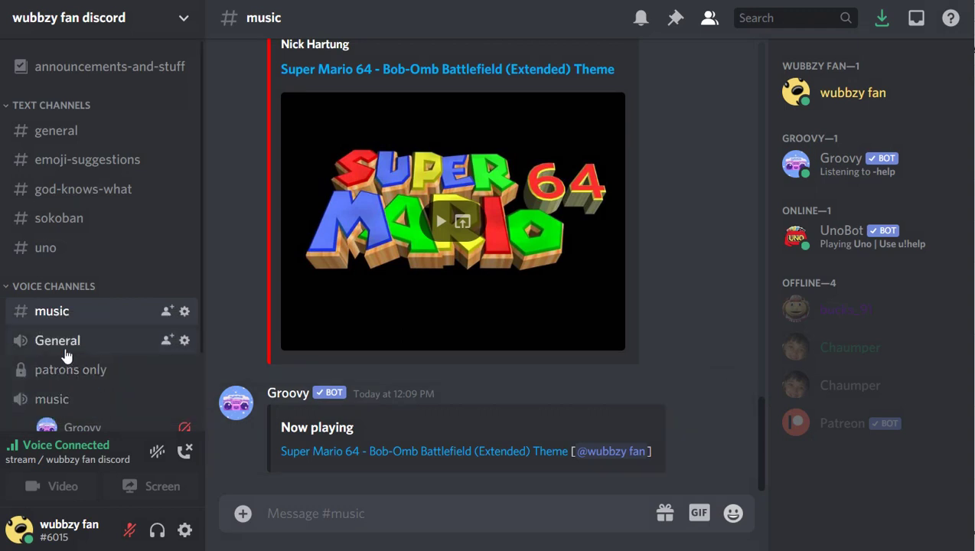
pyautogui.click(99, 341)
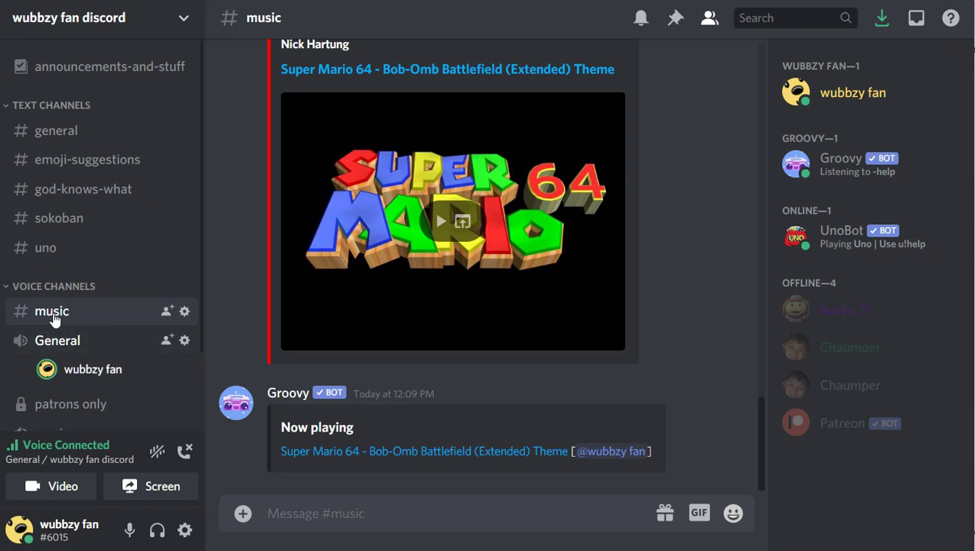
pyautogui.scroll(-3, 56, 324)
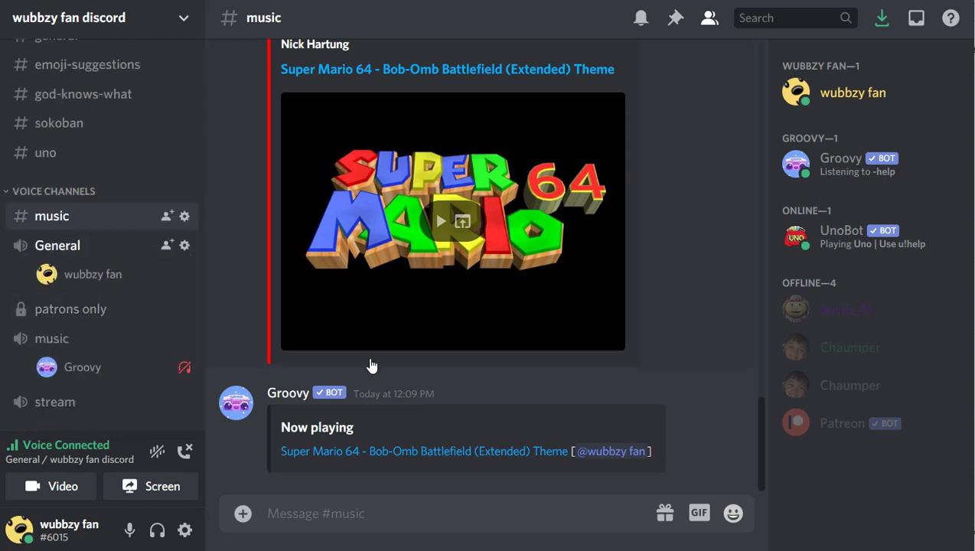